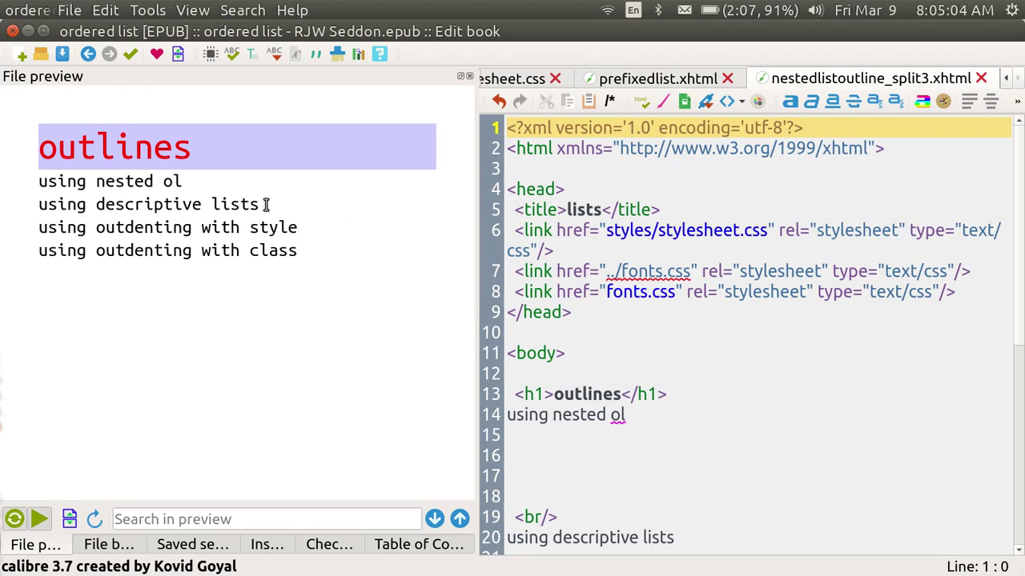
Switch to prefixedlist.xhtml and scroll down to its ol.step style block at line 17
click(636, 83)
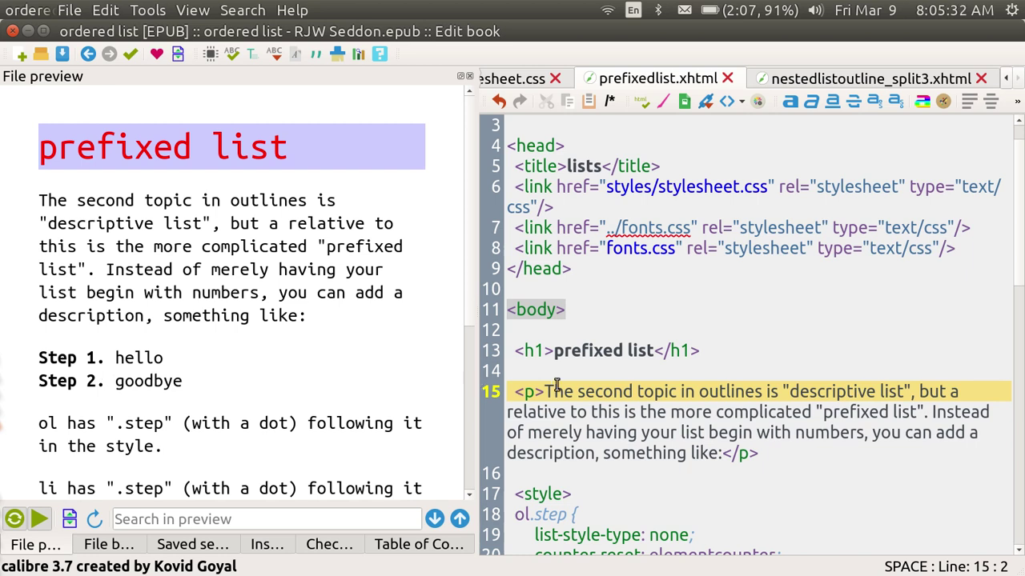
scroll(556, 386, down, 1)
scroll(556, 386, down, 2)
scroll(556, 385, down, 1)
scroll(556, 386, down, 1)
scroll(556, 385, down, 1)
scroll(557, 385, down, 1)
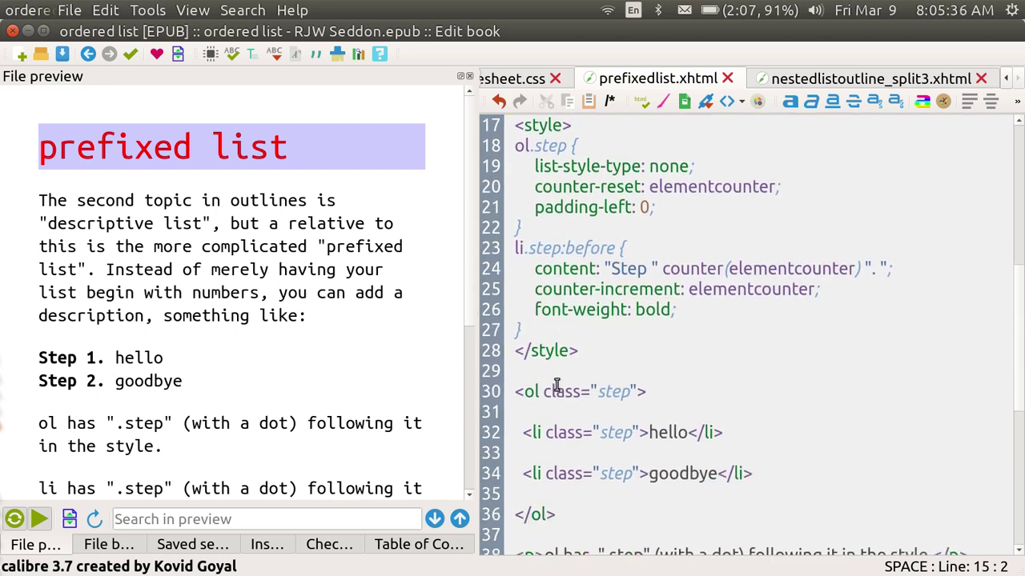
Select lines 17–36, covering the step style rules and the hello/goodbye list code
click(511, 128)
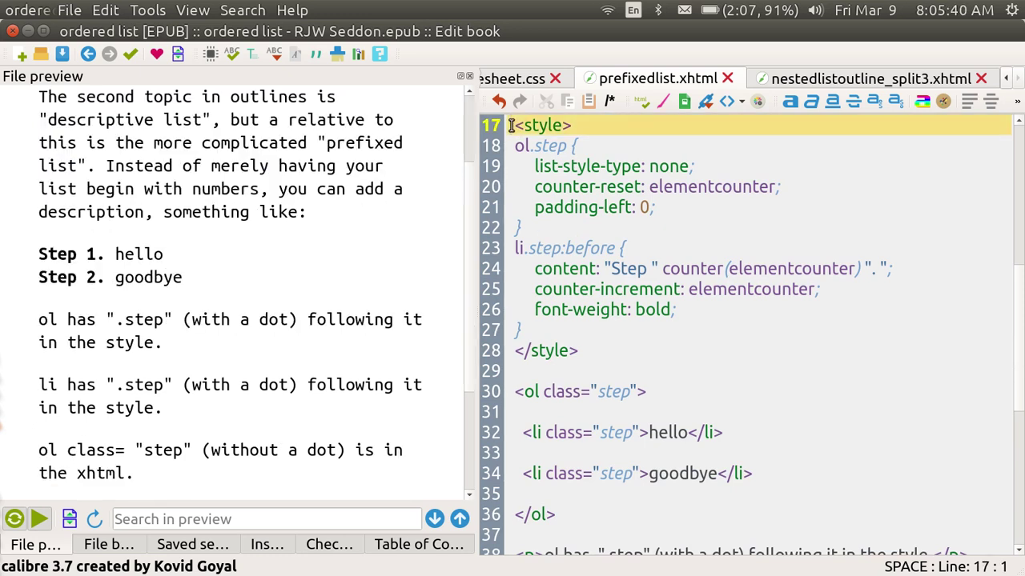
key(shift+Down)
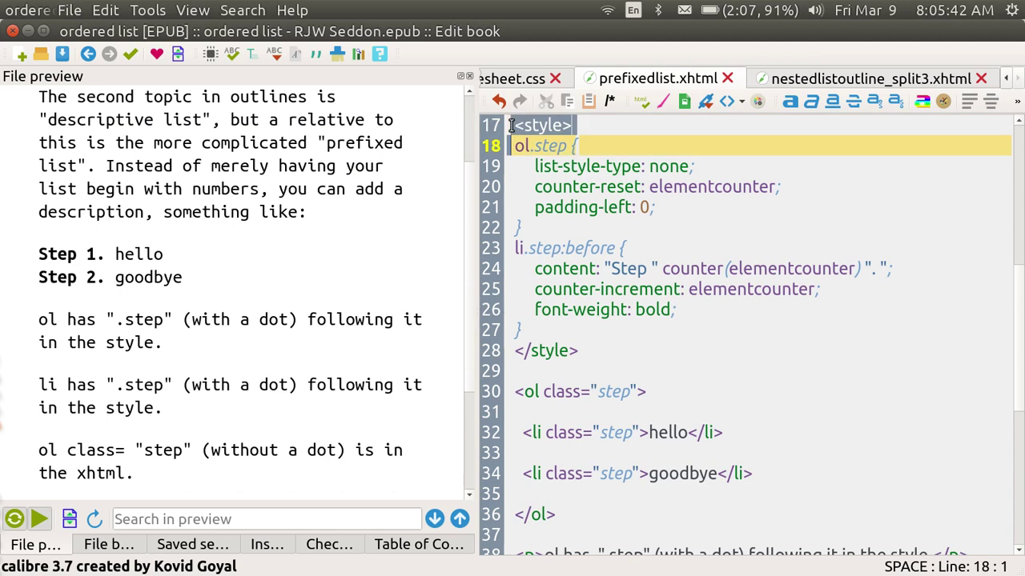
key(shift+Down)
key(shift+Down)
key(shift+Down)
key(shift+Down)
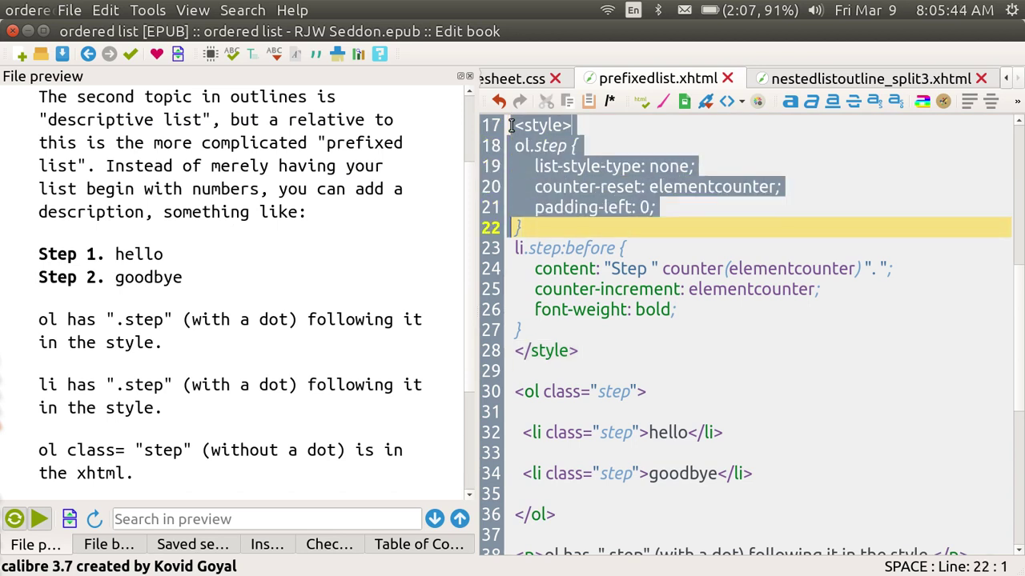
key(shift+Down)
key(shift+Down)
key(shift+Down)
key(shift+Down)
key(shift+Down)
key(shift+Down)
key(shift+Down)
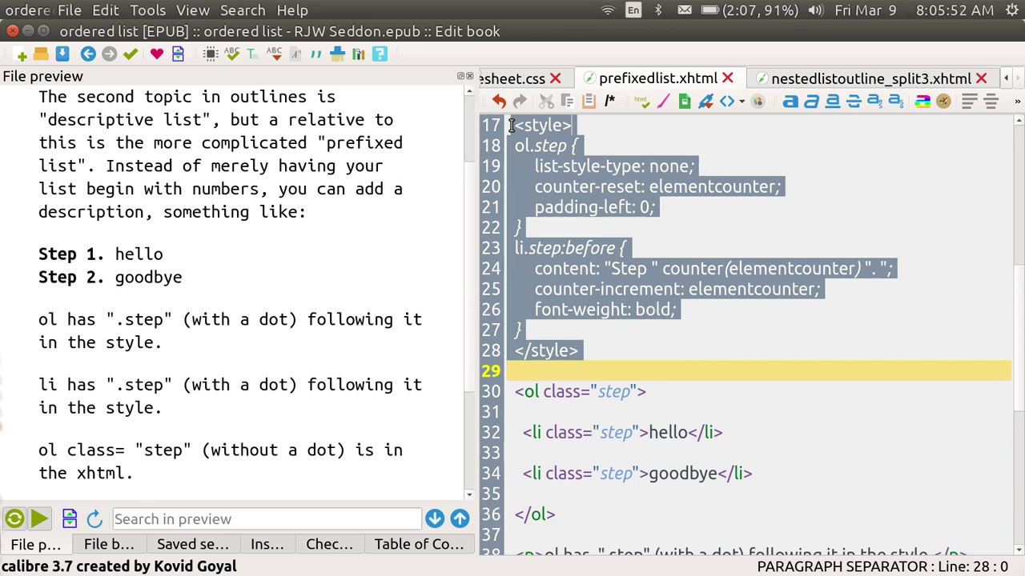
key(Down)
key(shift+Down)
key(shift+Down)
key(shift+Down)
key(shift+Down)
key(shift+Down)
key(shift+Down)
key(shift+Down)
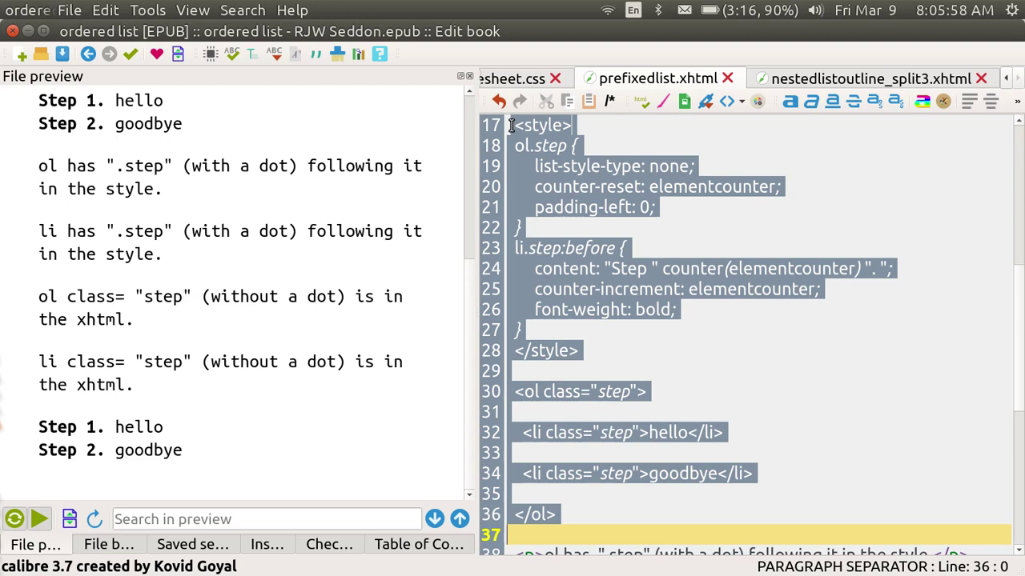
Search the snippet manager for 'olstep' and open the 'ordered list with "step"' snippet for editing
key(ctrl+j)
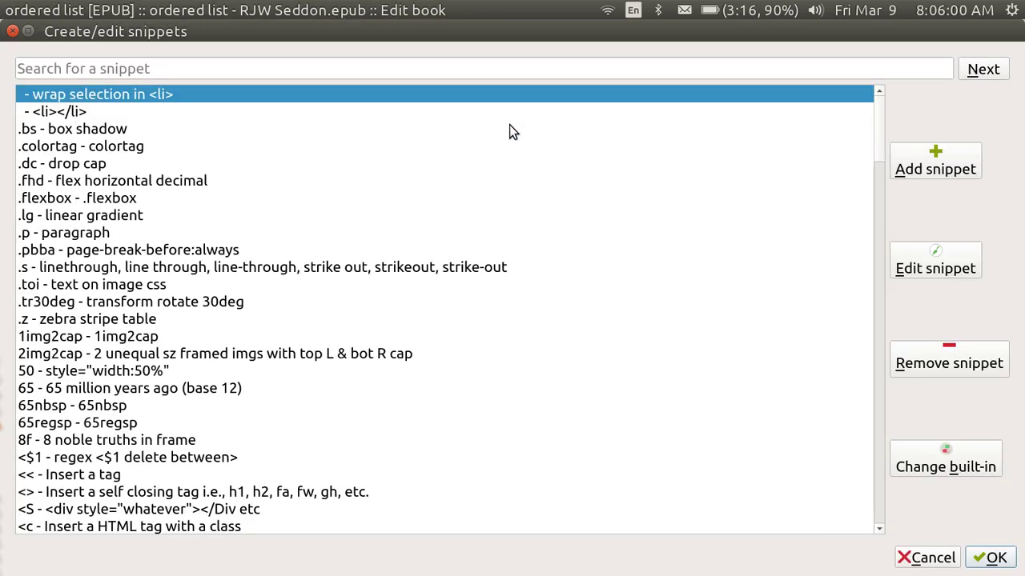
click(177, 69)
text(olstep)
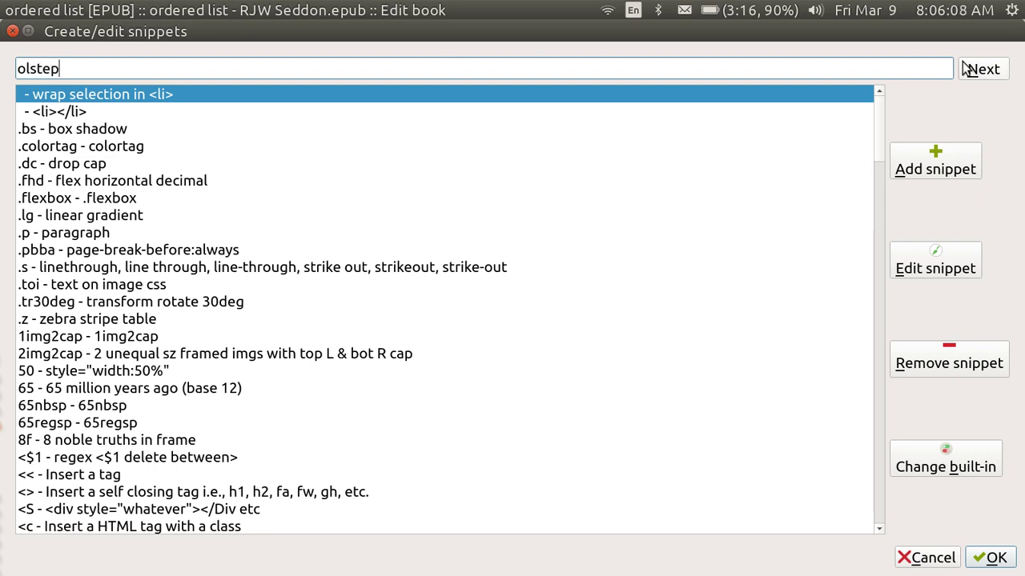
click(978, 72)
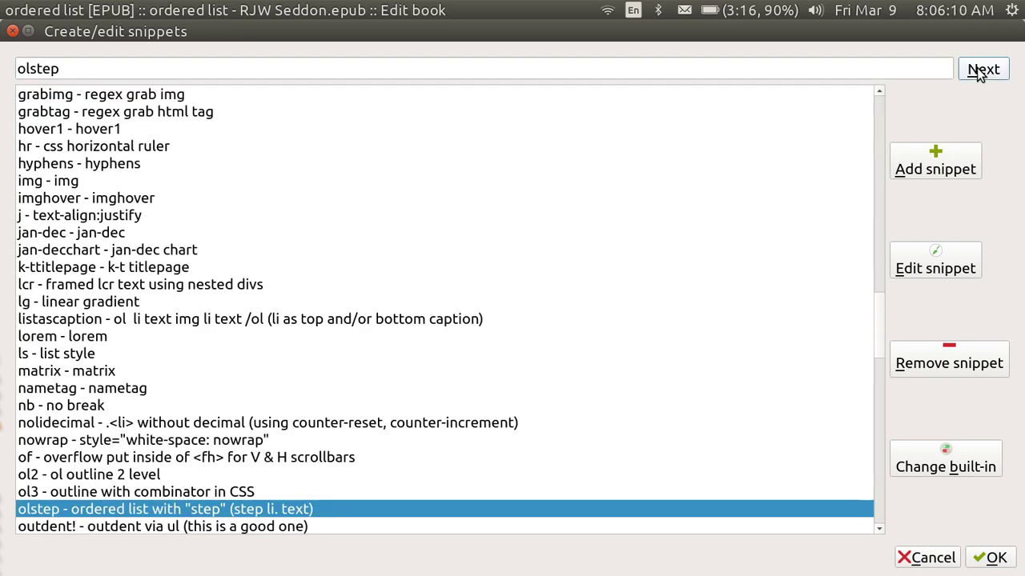
click(953, 267)
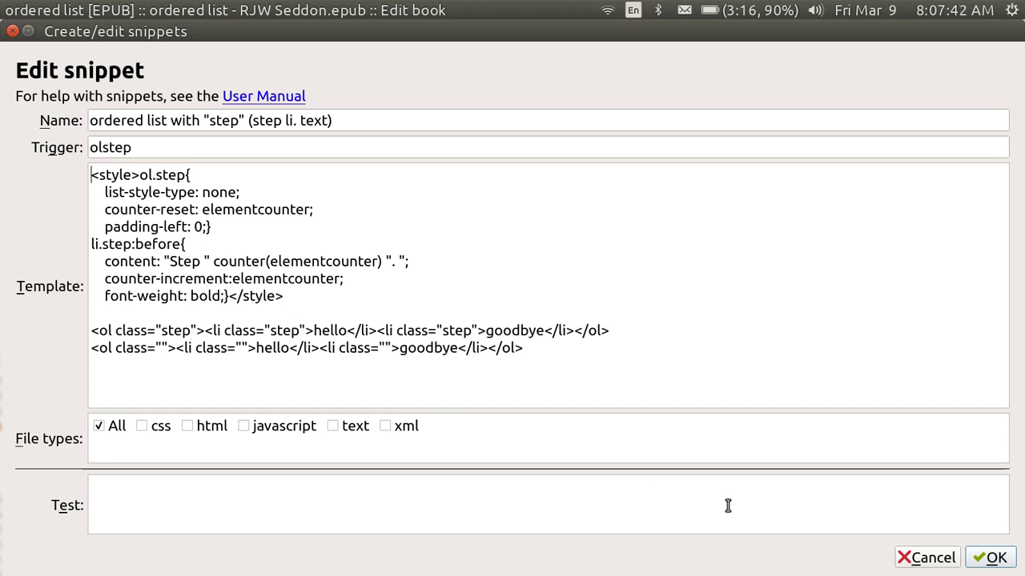
Cancel the olstep snippet edit, leaving its template unchanged
click(936, 560)
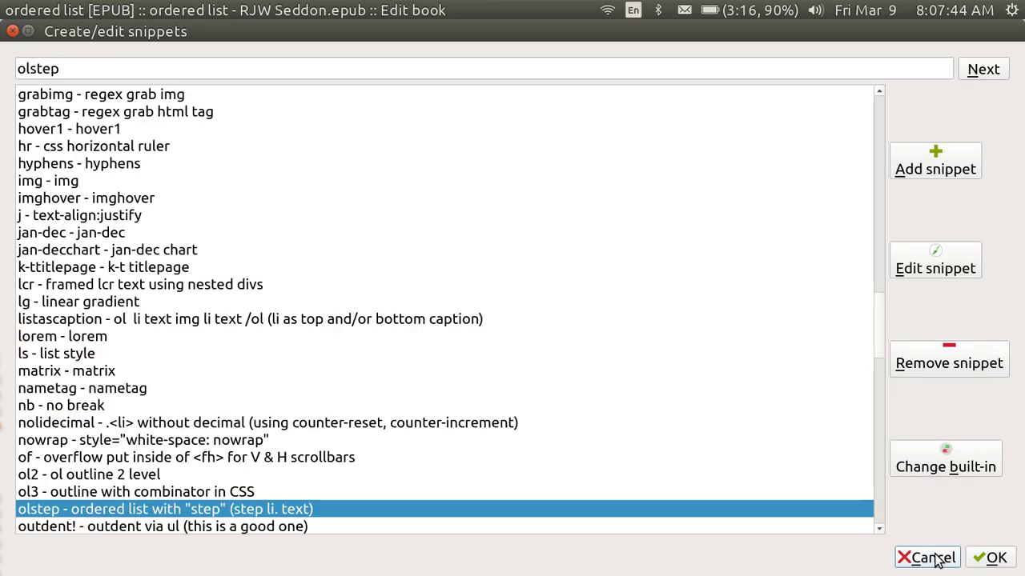
Close the snippet manager and clear the selection at the end of line 34
click(928, 558)
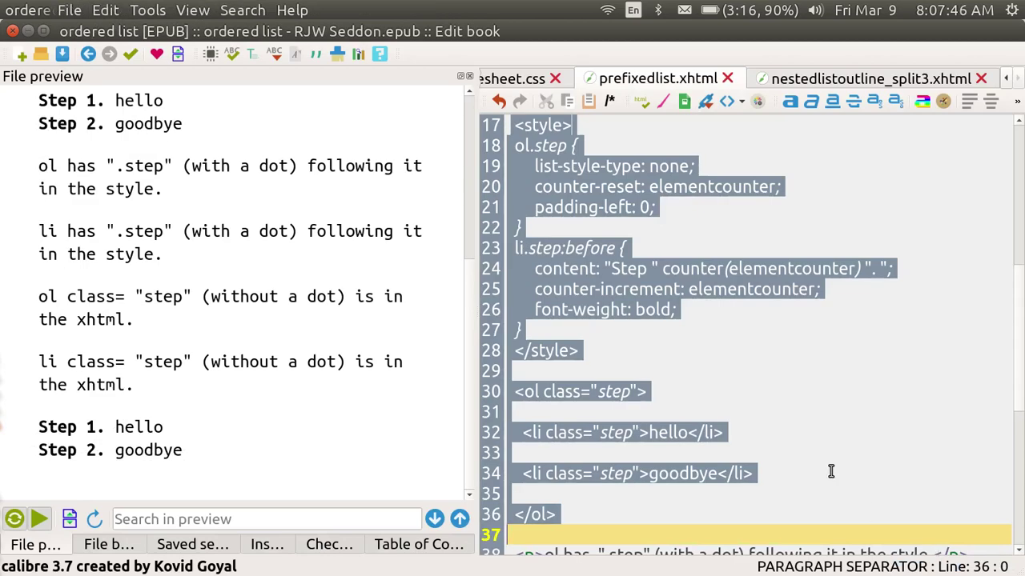
click(831, 473)
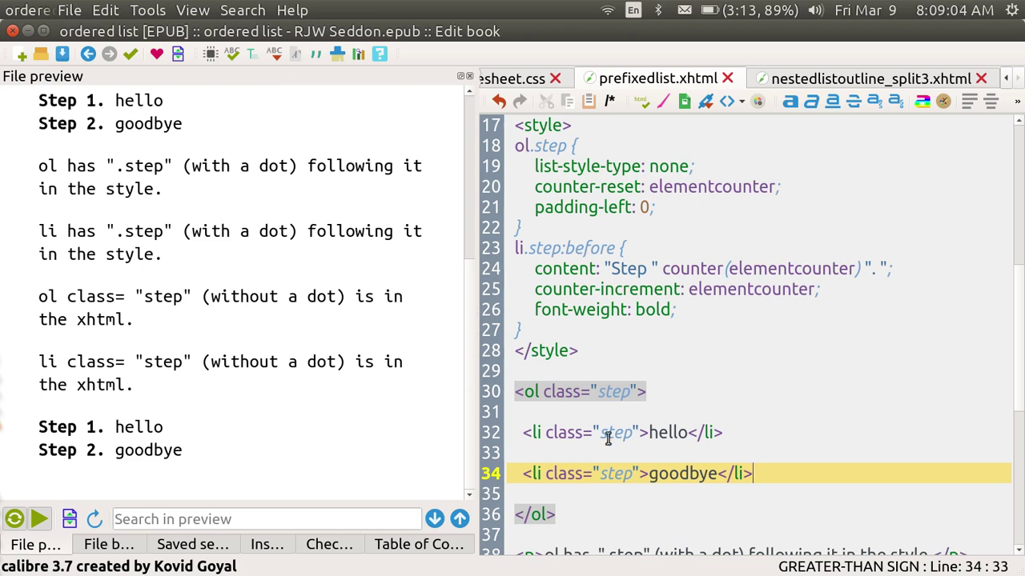
Remove the stray spaces from class="step" on lines 46 and 48, restoring Step 1 and Step 2
scroll(608, 440, down, 2)
scroll(608, 439, down, 2)
scroll(608, 439, down, 1)
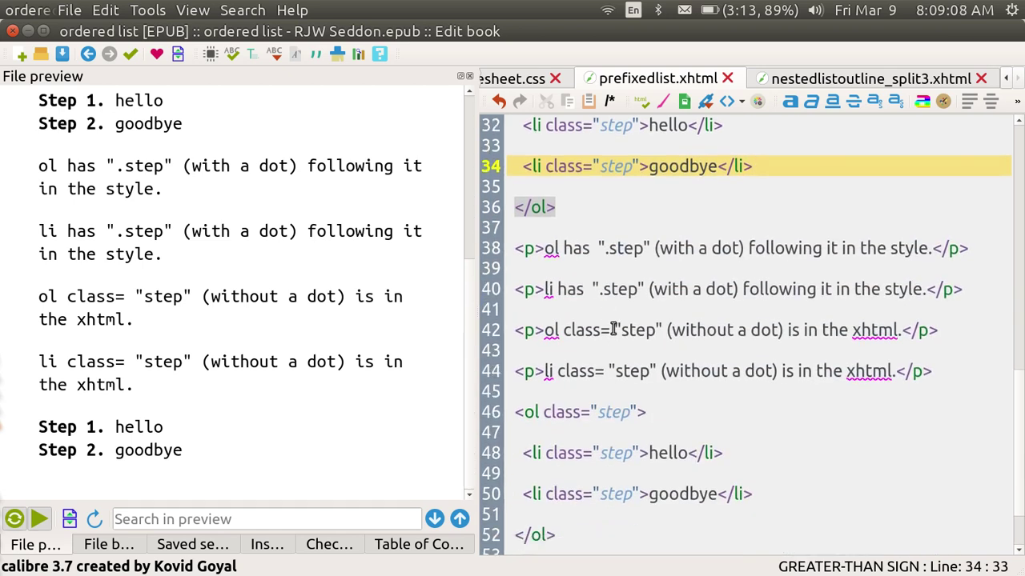
scroll(613, 328, down, 2)
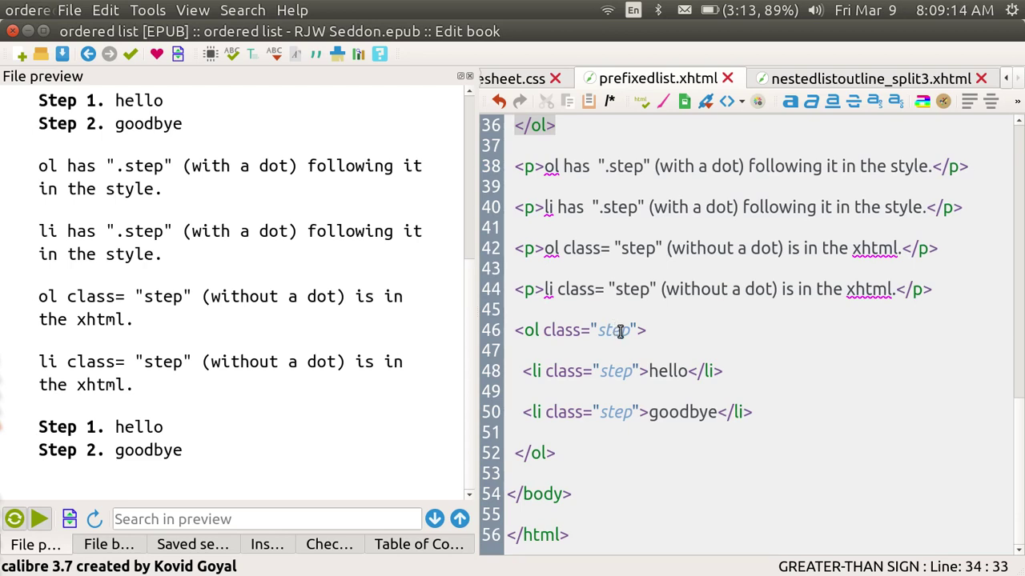
click(619, 330)
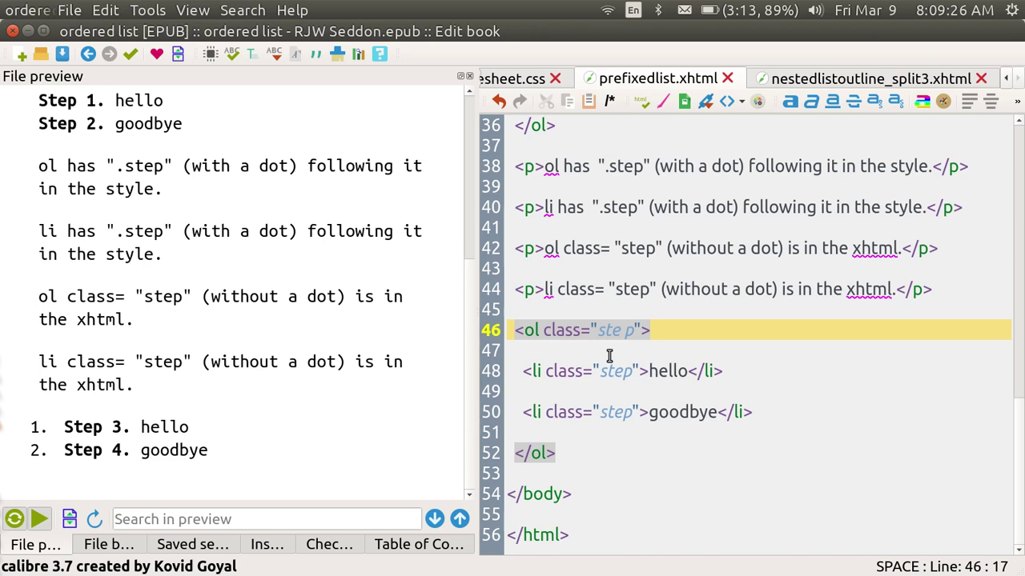
key(BackSpace)
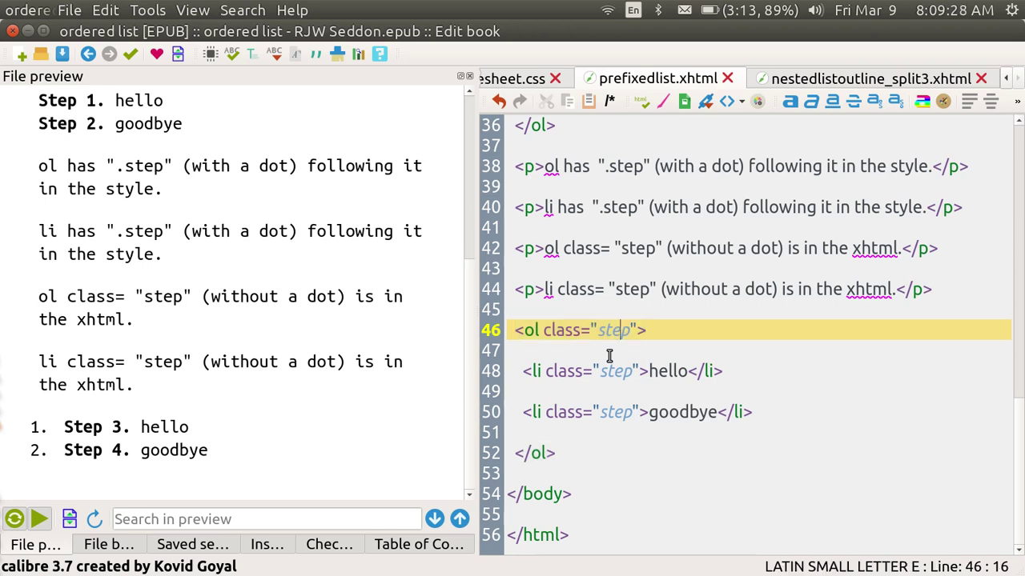
click(622, 374)
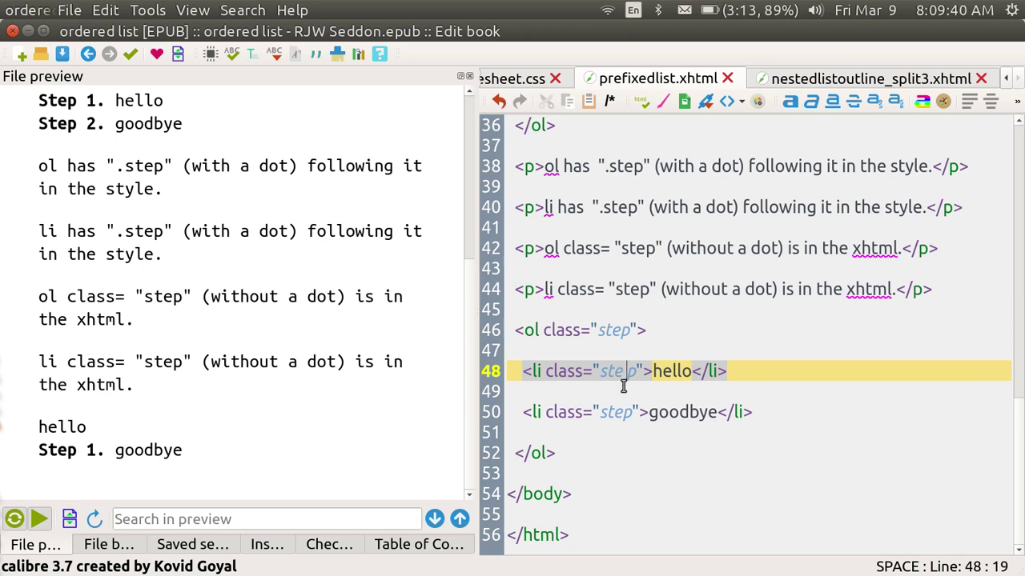
key(BackSpace)
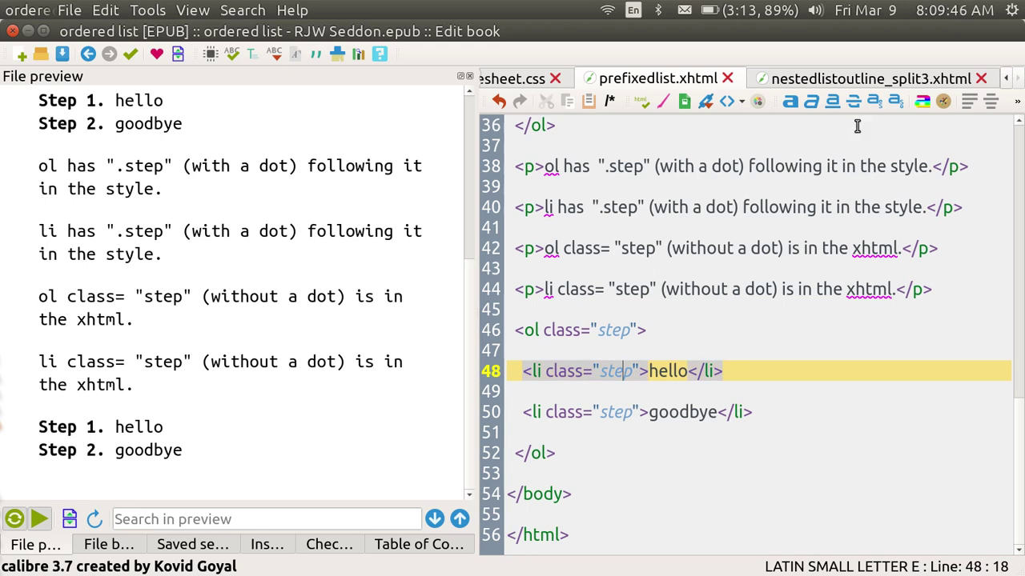
click(1006, 79)
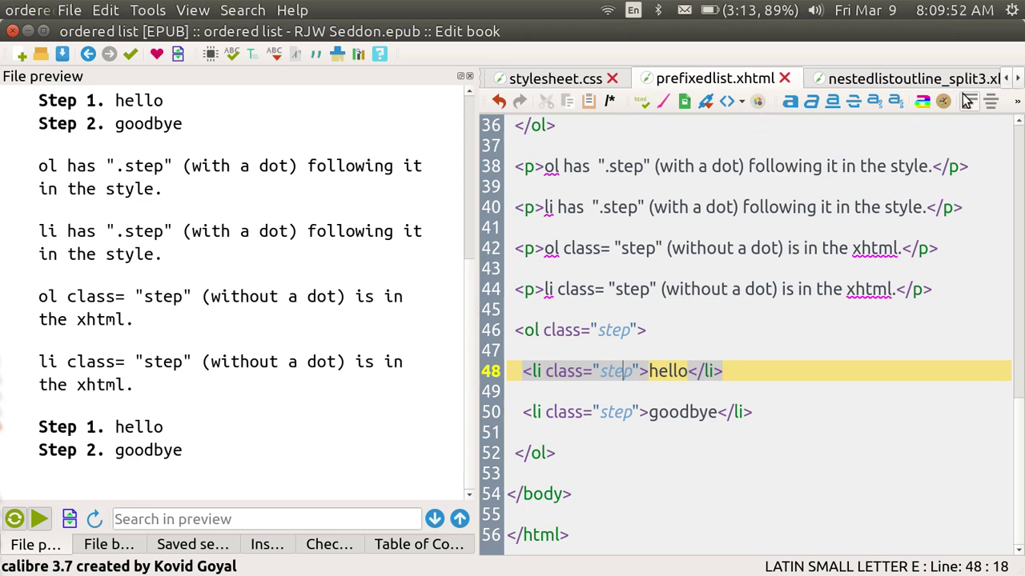
click(1018, 79)
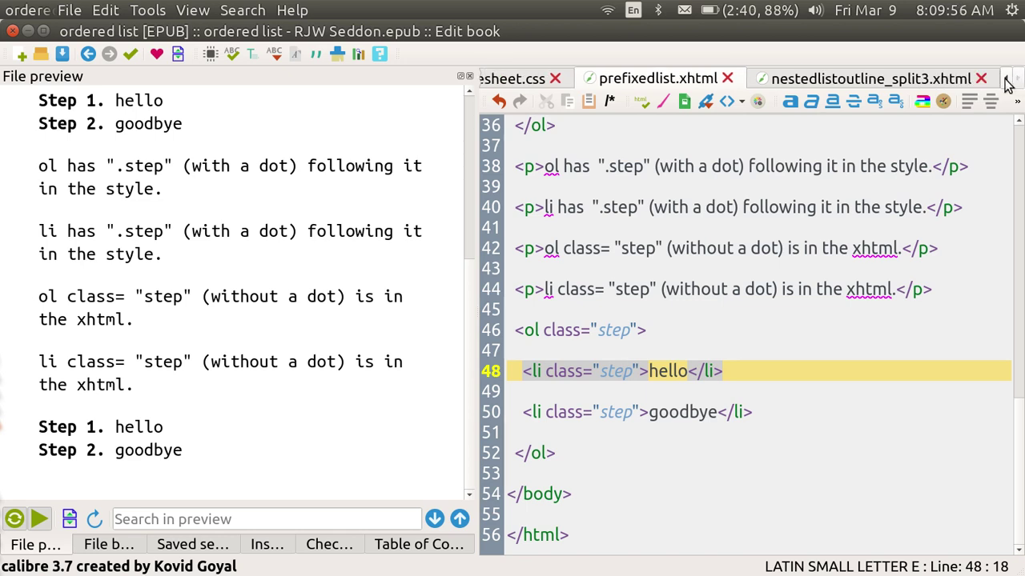
Switch to prefixedlist_split1.xhtml and scroll its preview up to the list snippet notes
click(1005, 80)
click(1005, 80)
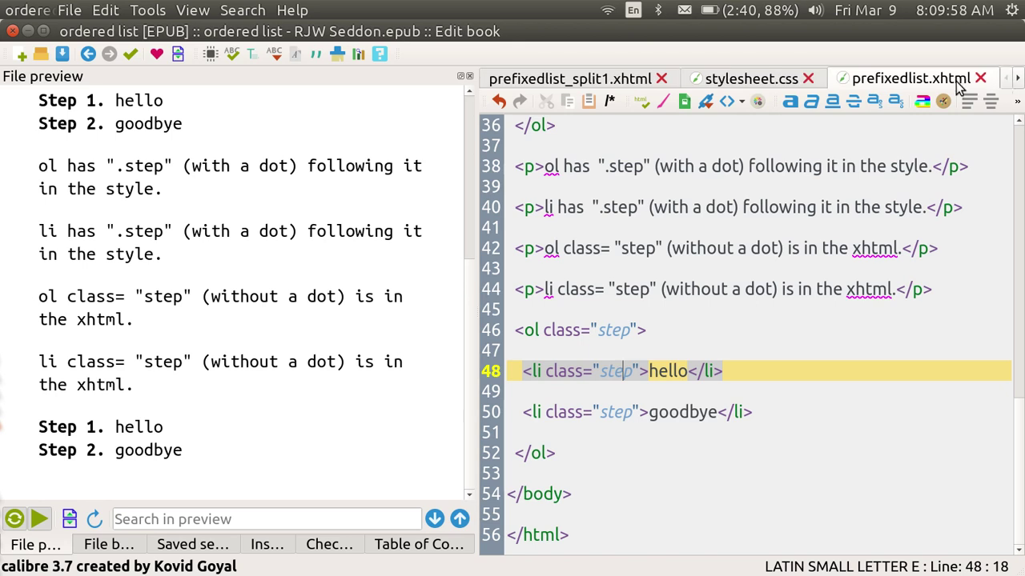
click(594, 80)
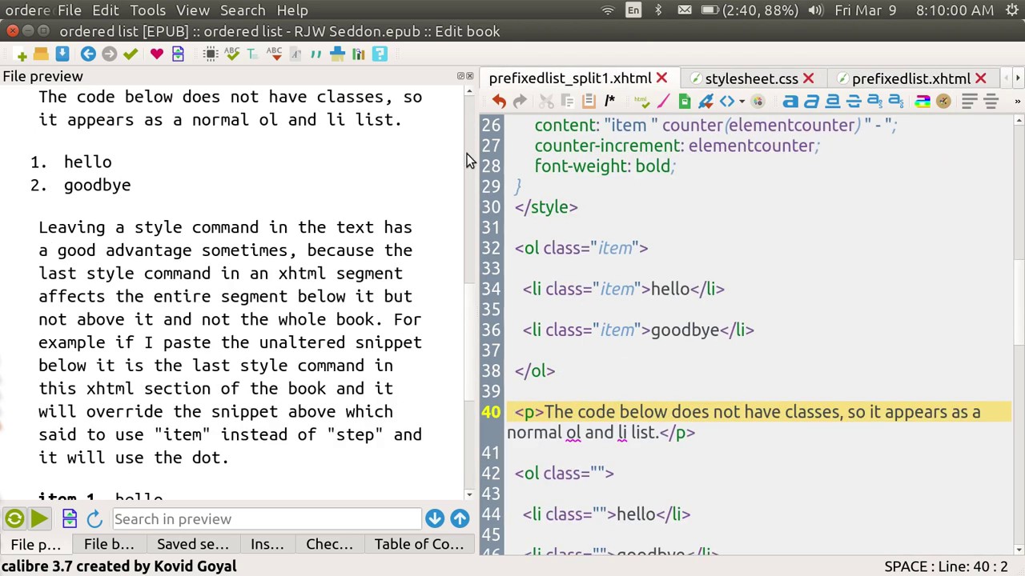
scroll(253, 153, up, 3)
scroll(253, 156, up, 4)
scroll(252, 153, up, 1)
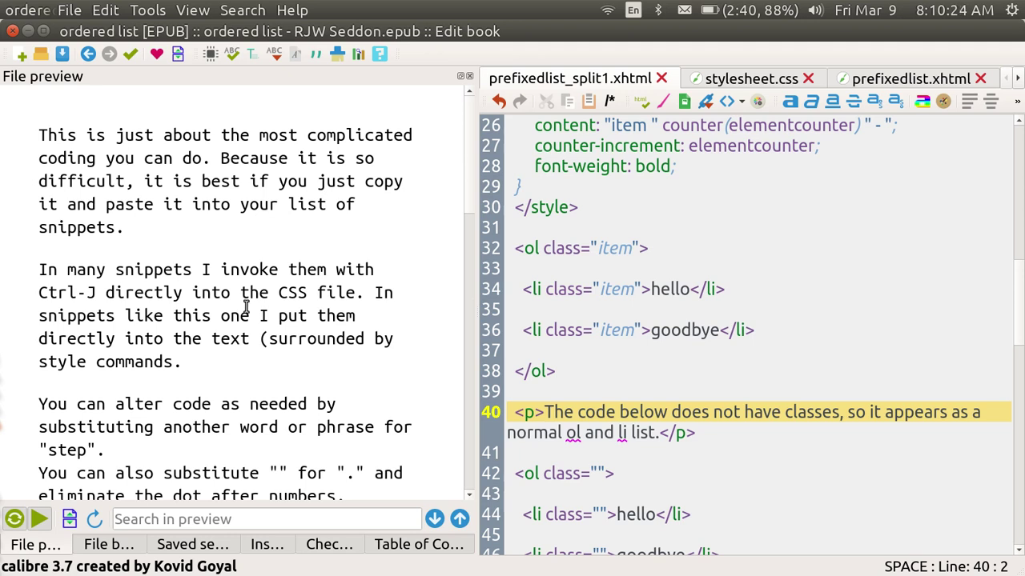
scroll(246, 307, down, 2)
scroll(246, 307, down, 2)
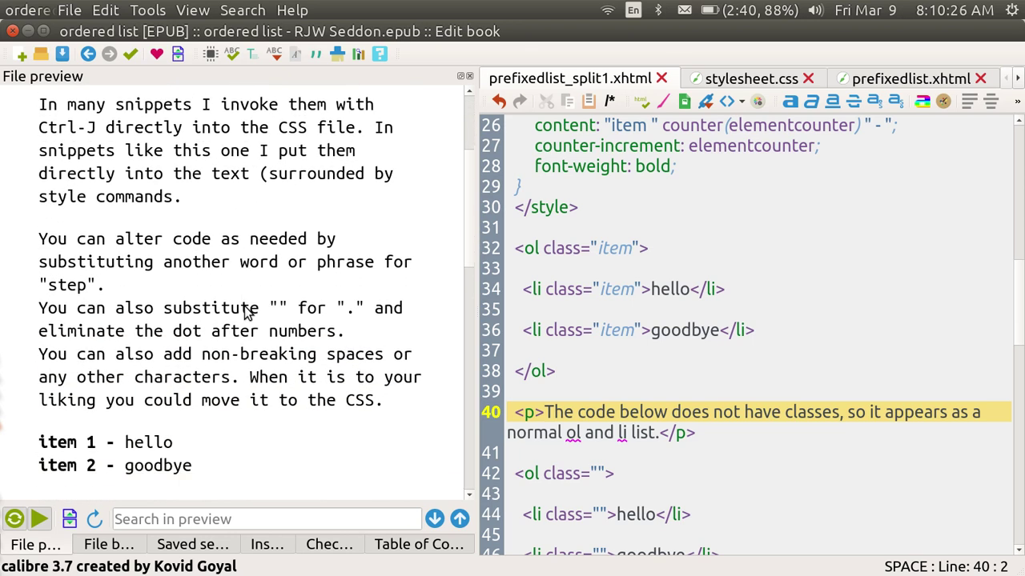
scroll(246, 307, down, 1)
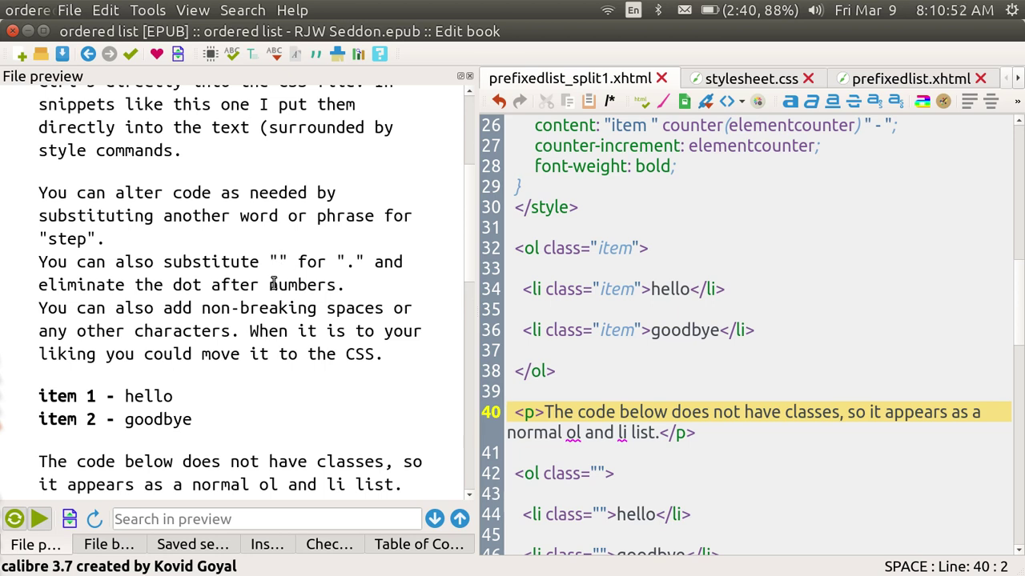
scroll(272, 285, down, 1)
scroll(272, 285, down, 3)
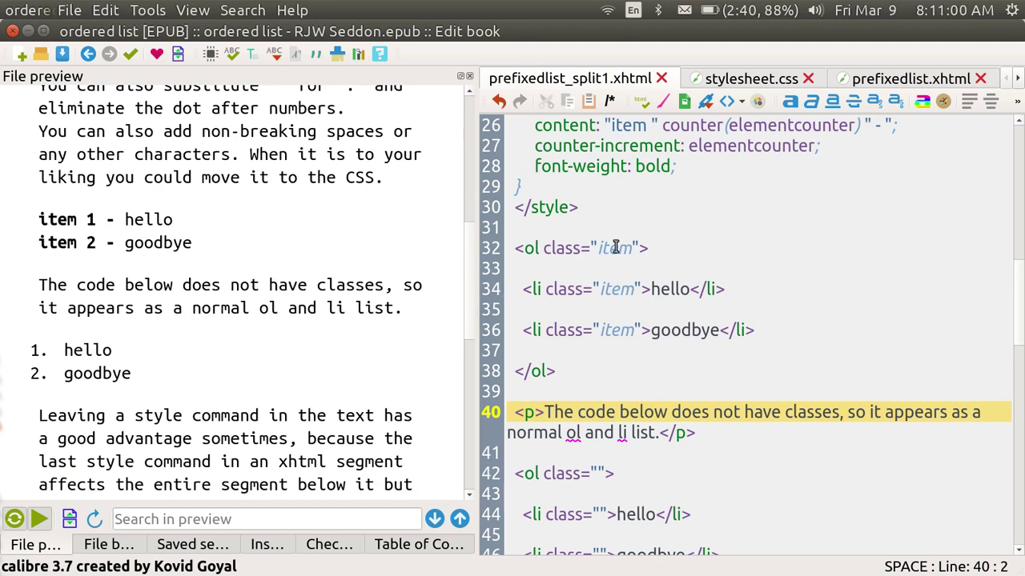
Delete the stray space in 'ite m' on lines 32 and 34, restoring the item class
click(615, 247)
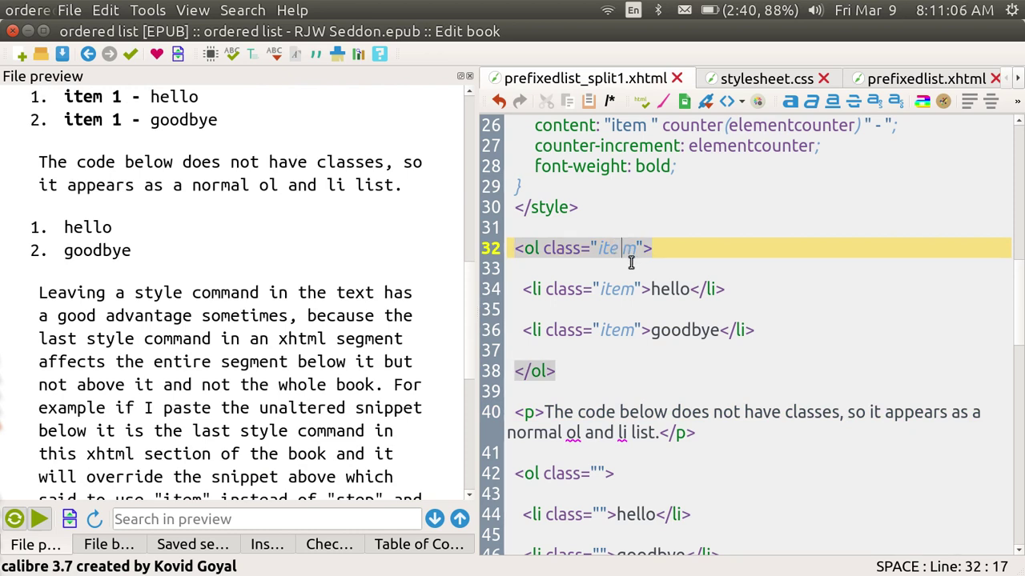
key(BackSpace)
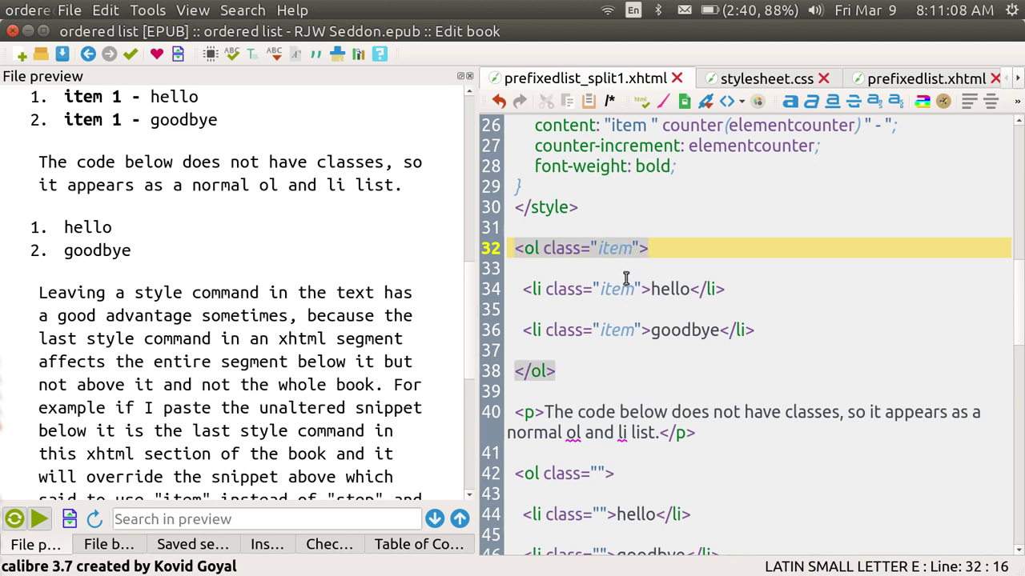
click(618, 289)
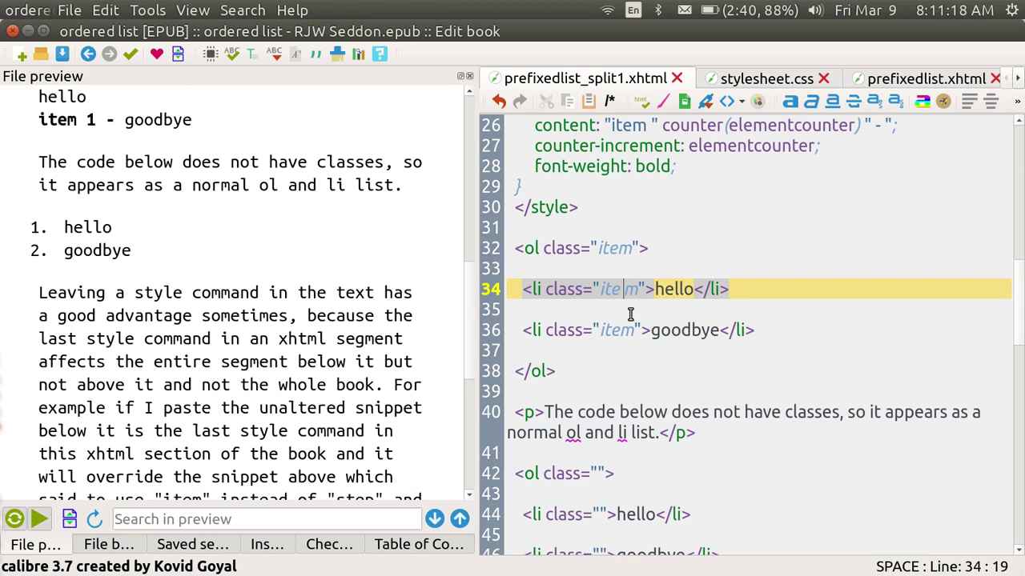
key(BackSpace)
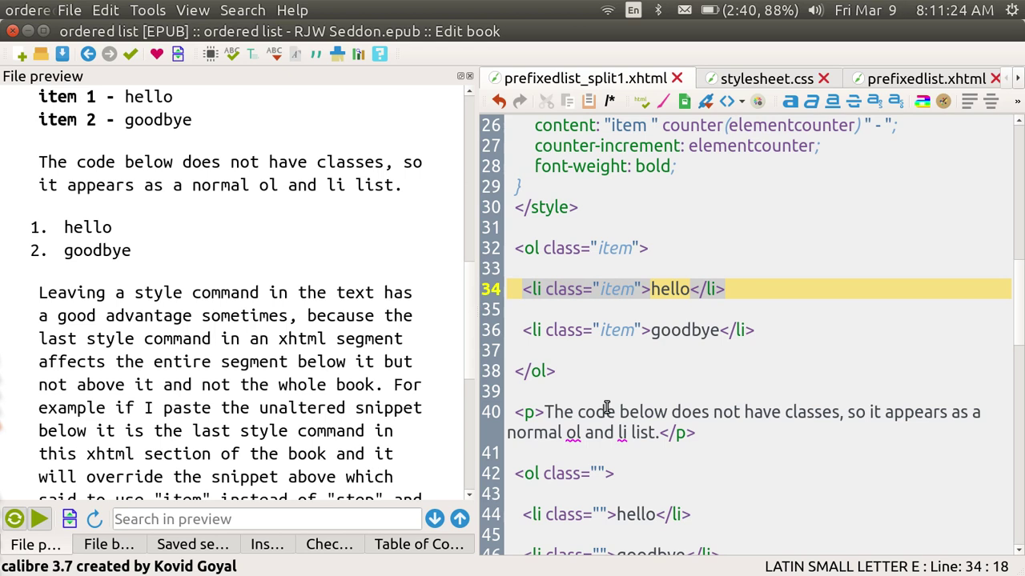
scroll(607, 408, down, 2)
scroll(607, 408, down, 1)
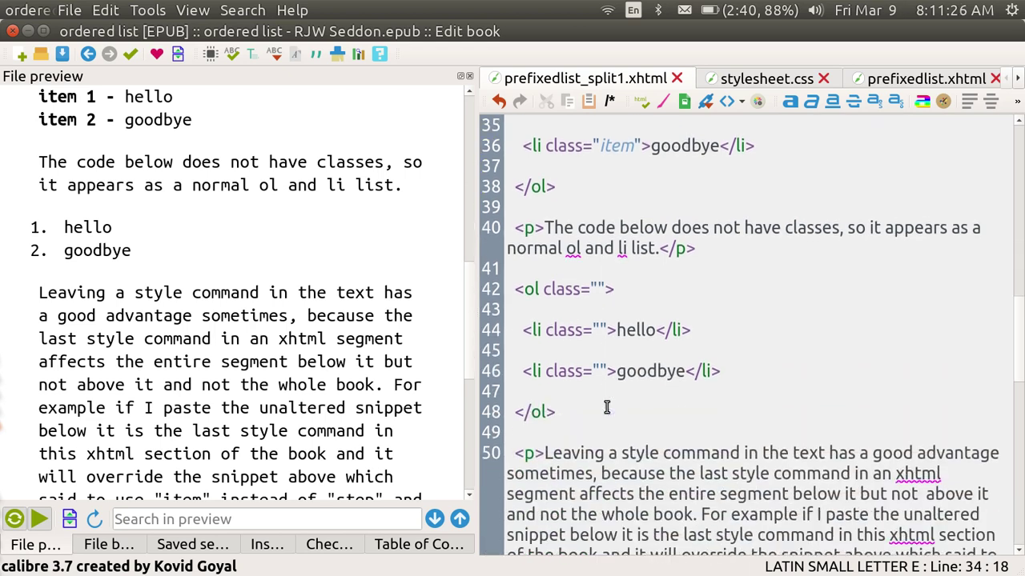
Fill the empty class attributes on lines 42 and 44 with 'item'
click(597, 288)
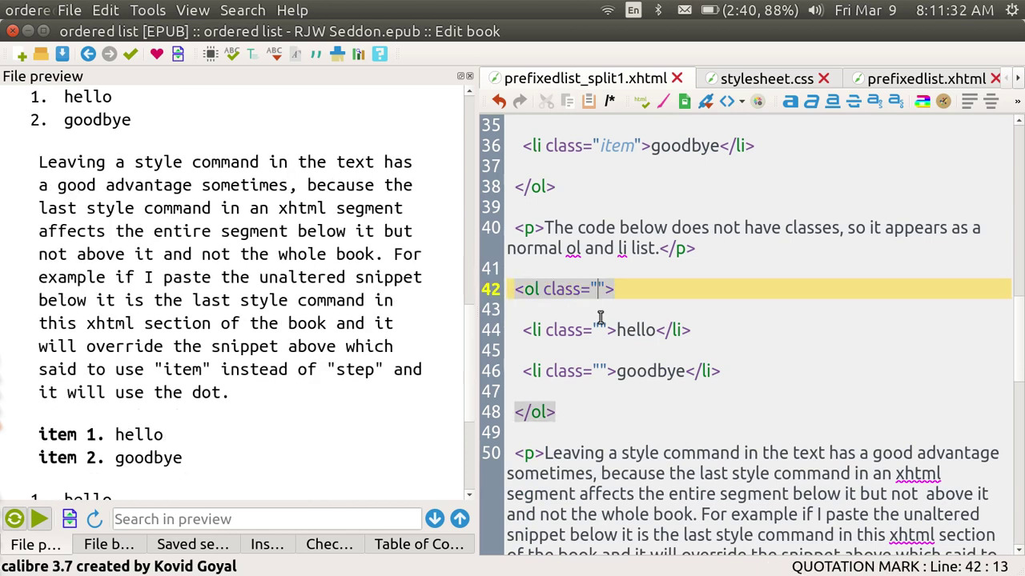
text(item)
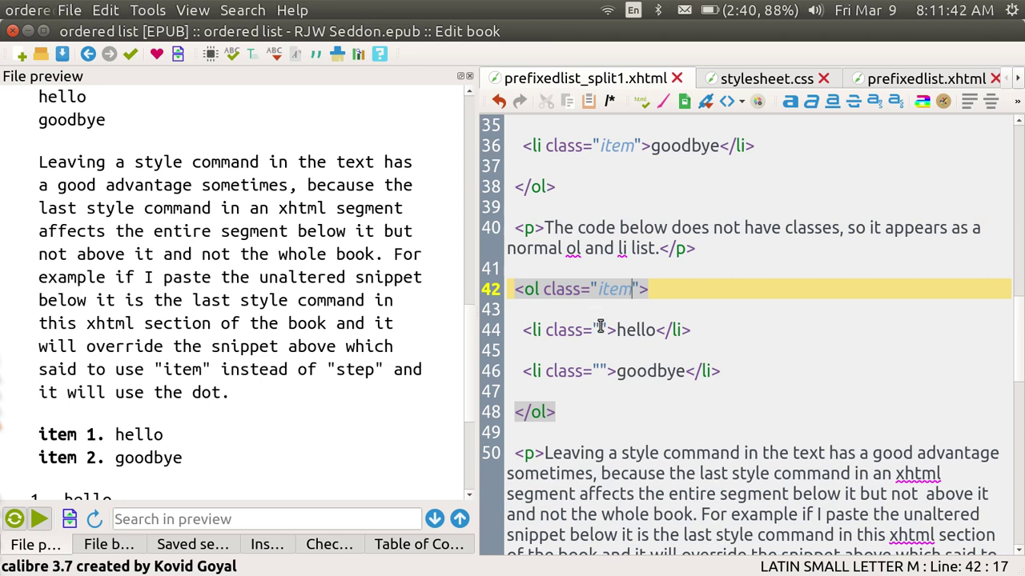
click(600, 330)
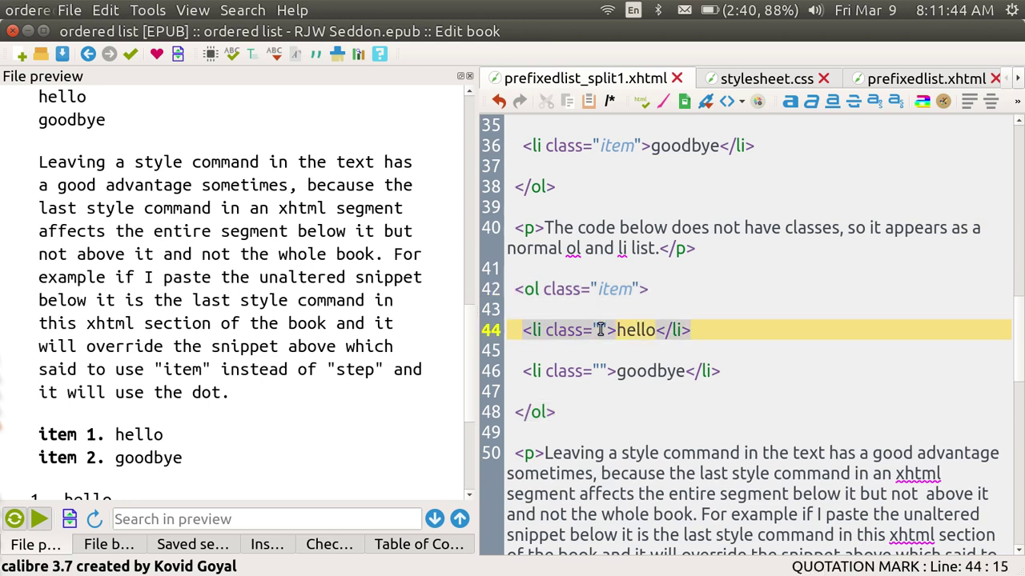
text(item)
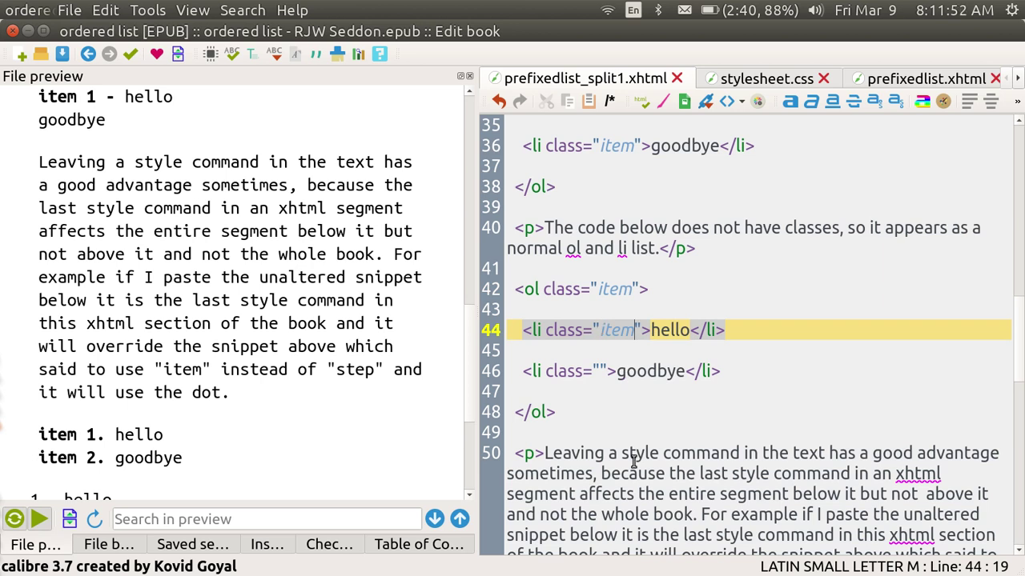
scroll(632, 463, down, 3)
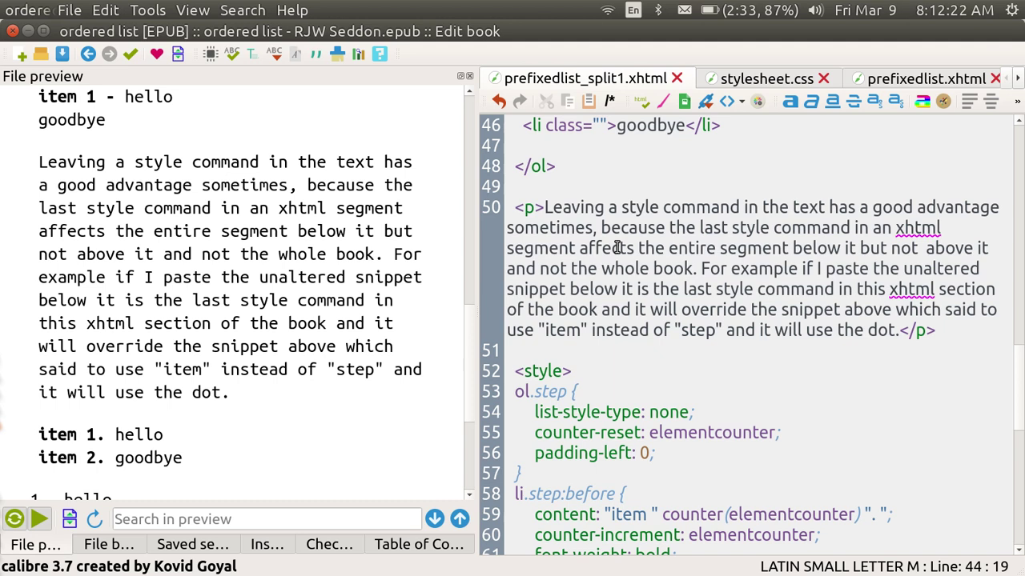
scroll(365, 253, up, 1)
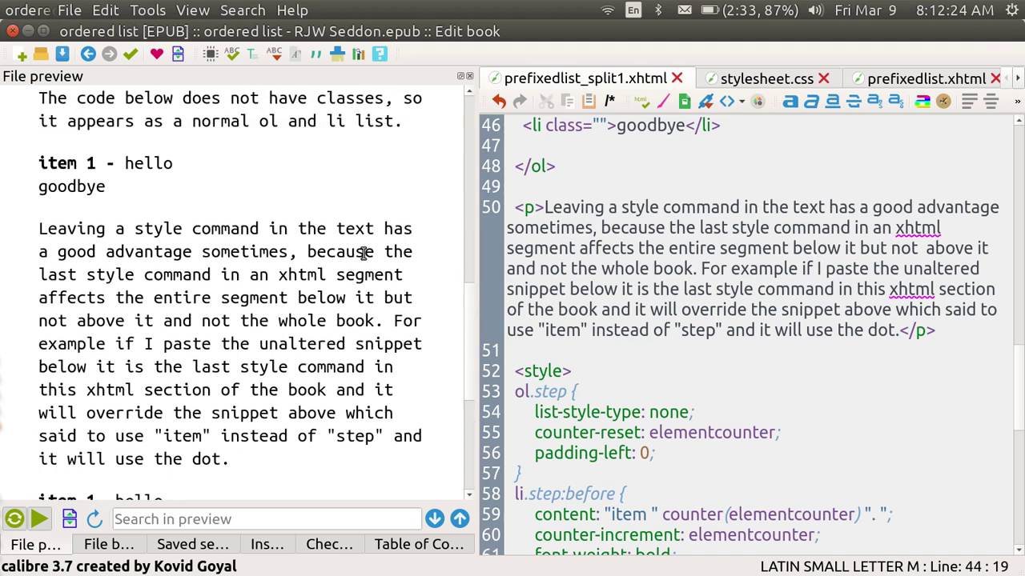
scroll(364, 253, up, 1)
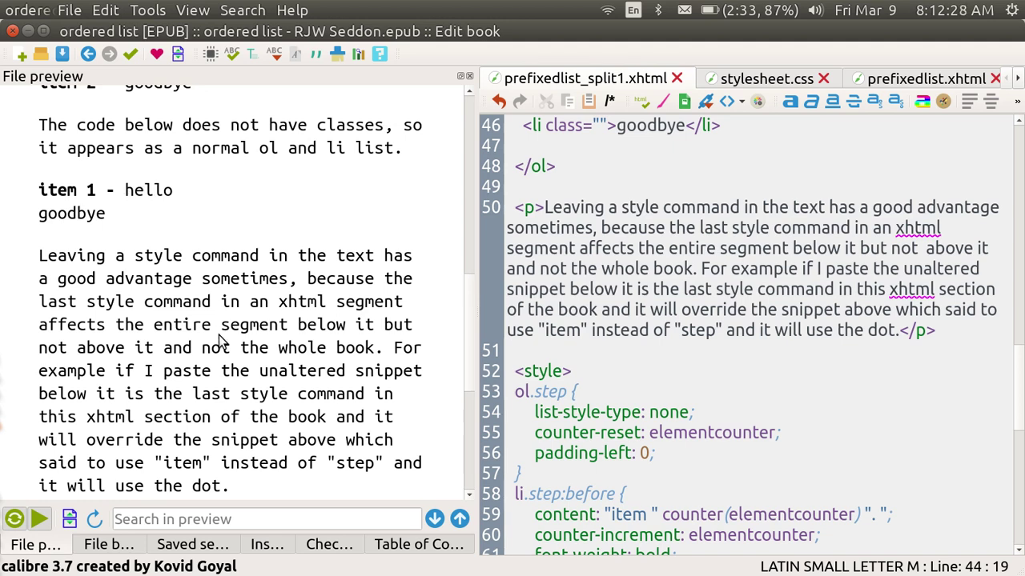
scroll(220, 340, down, 1)
scroll(220, 340, down, 2)
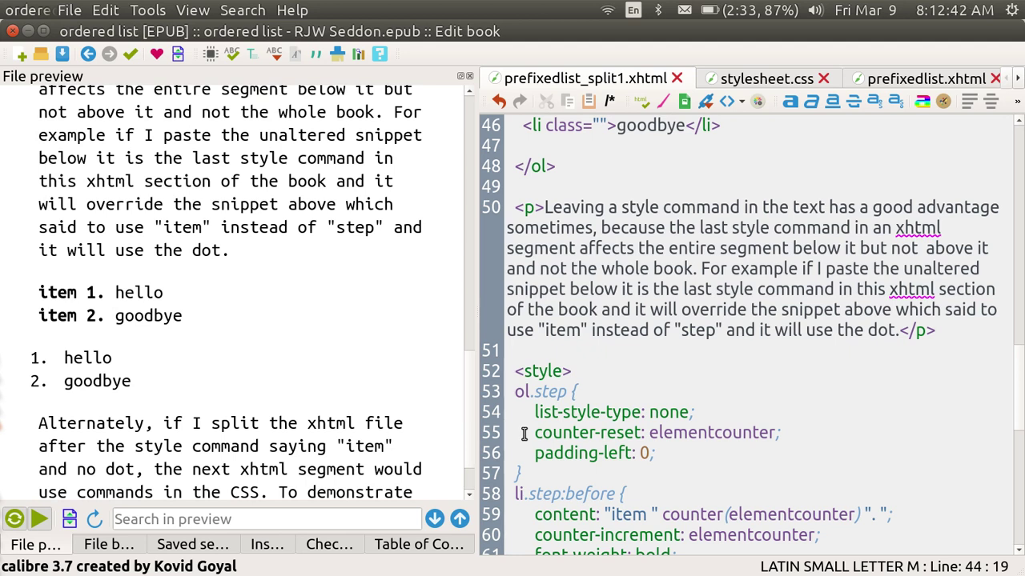
Below stylesheet.css's last rule, expand the olstep snippet into step counter rules and sample lists
click(759, 82)
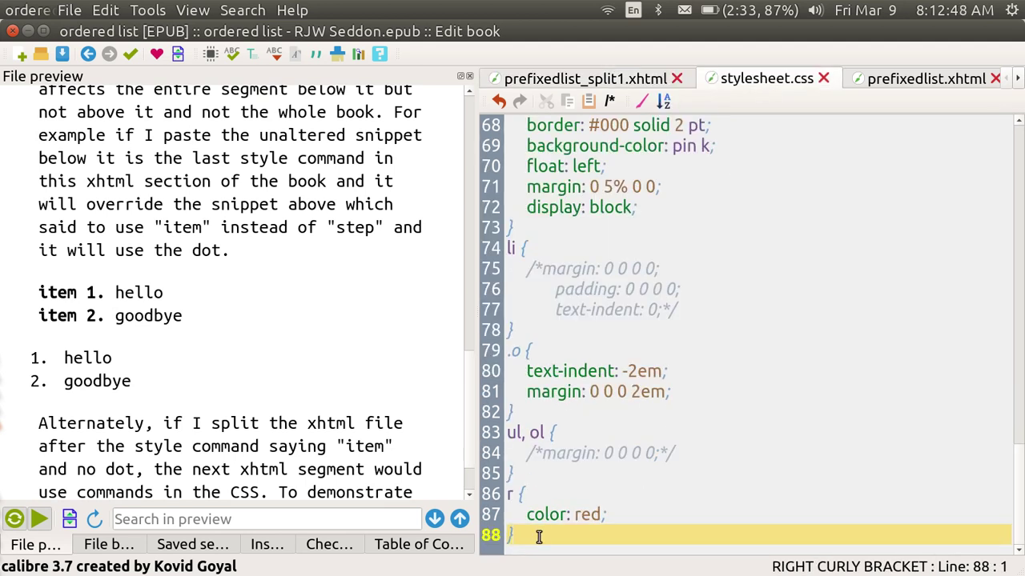
key(Return)
scroll(539, 537, down, 1)
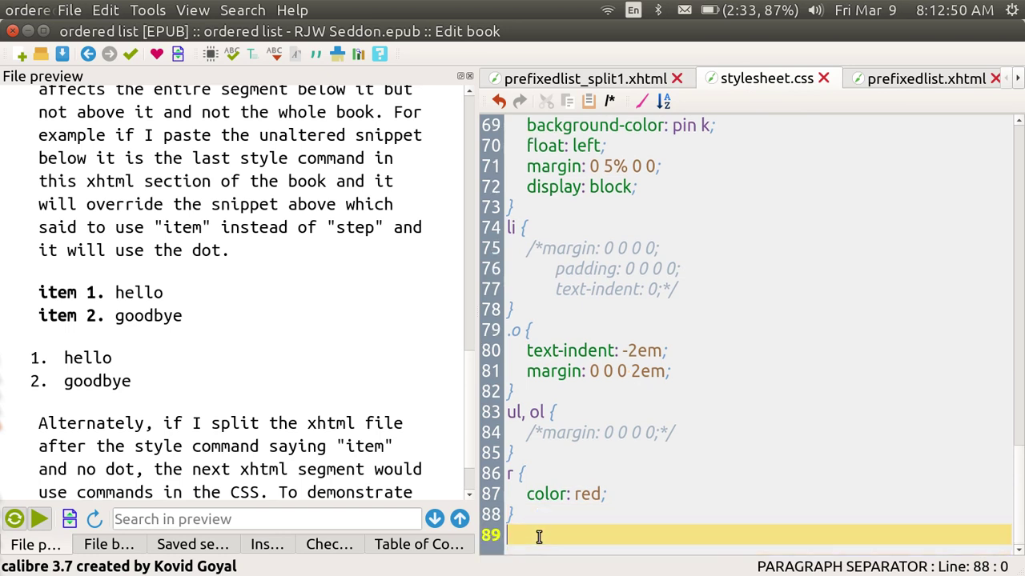
text(olstep)
key(shift+Home)
key(ctrl+v)
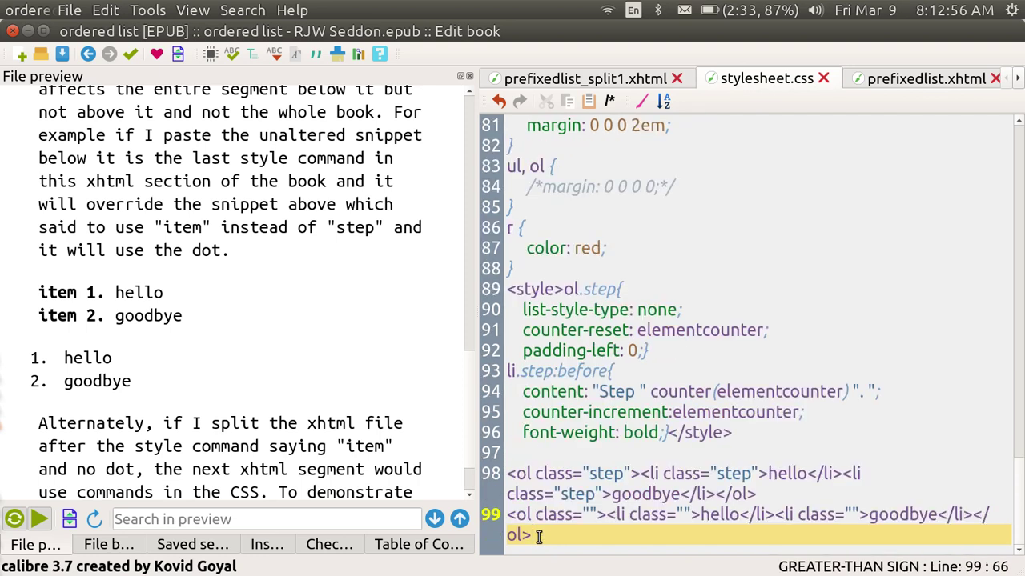